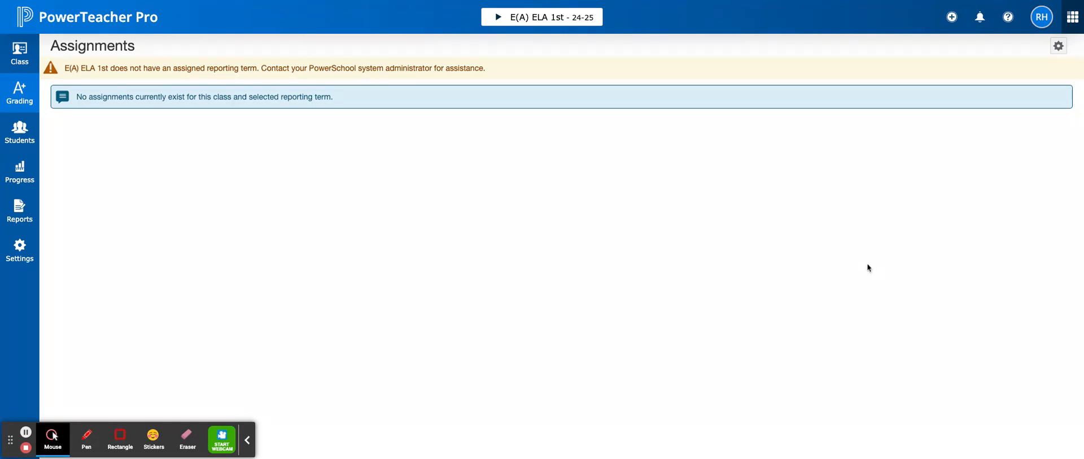
# Create a new assignment for the E(A) ELA 1st class and name it "New Assignment".
pyautogui.click(953, 19)
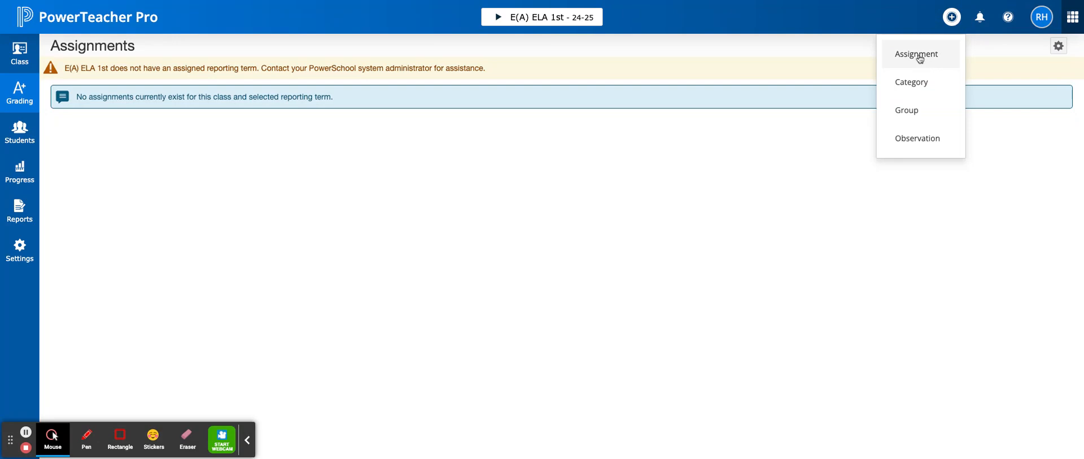
pyautogui.click(916, 57)
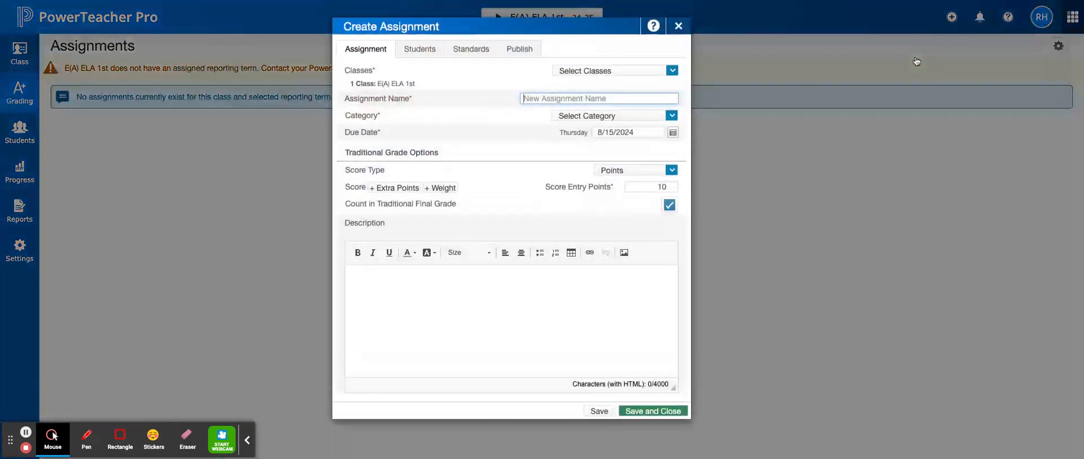
pyautogui.click(524, 98)
pyautogui.write('New')
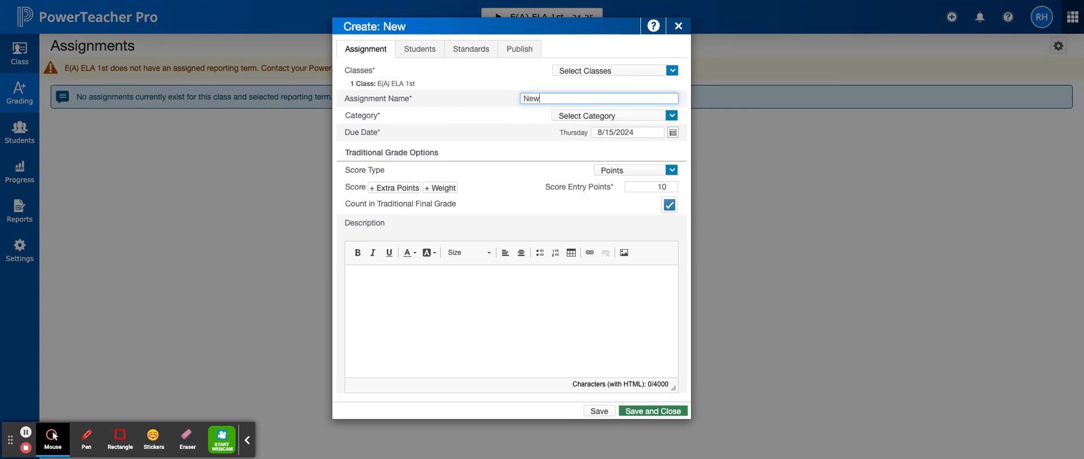
pyautogui.write(' Assignemtn')
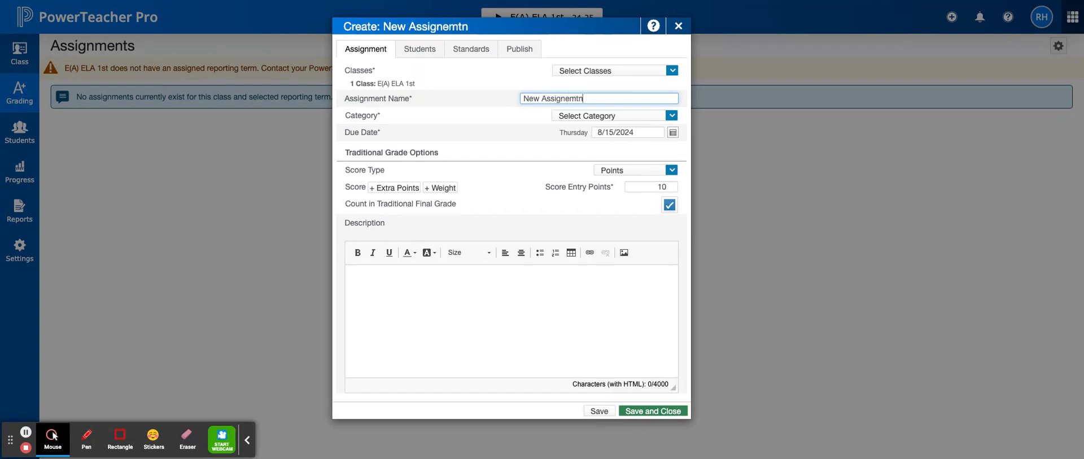
pyautogui.press('BackSpace')
pyautogui.press('BackSpace')
pyautogui.press('BackSpace')
pyautogui.press('BackSpace')
pyautogui.write('ment')
pyautogui.click(577, 151)
pyautogui.click(511, 151)
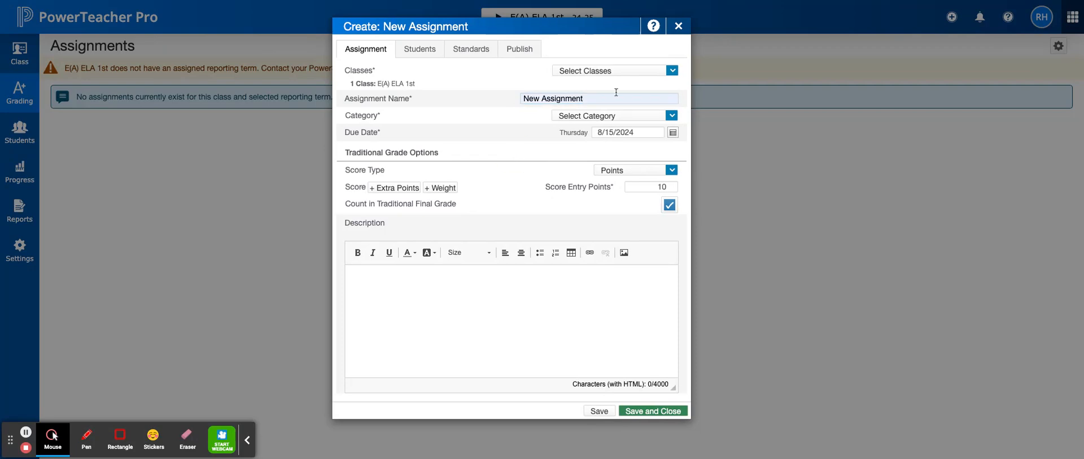
# Check which classes the assignment is for and set its category to Classwork.
pyautogui.click(672, 71)
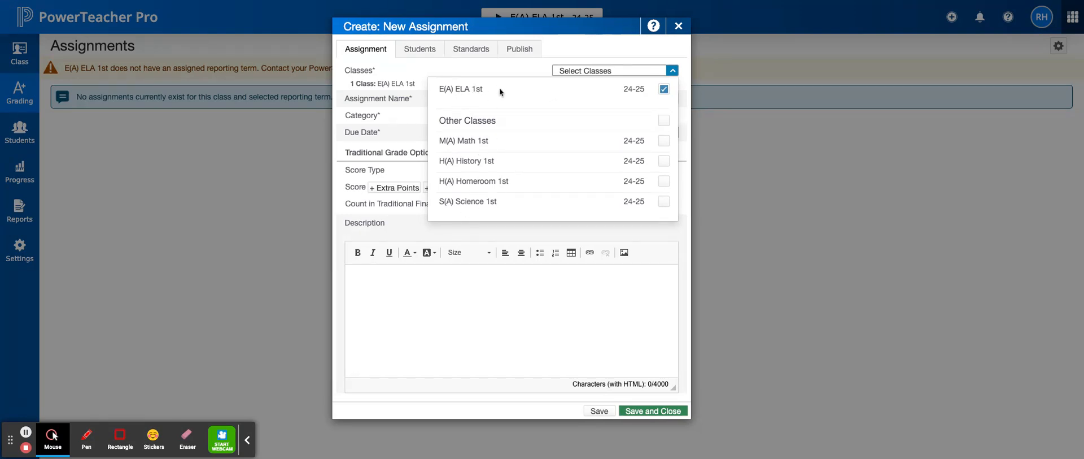
pyautogui.click(620, 50)
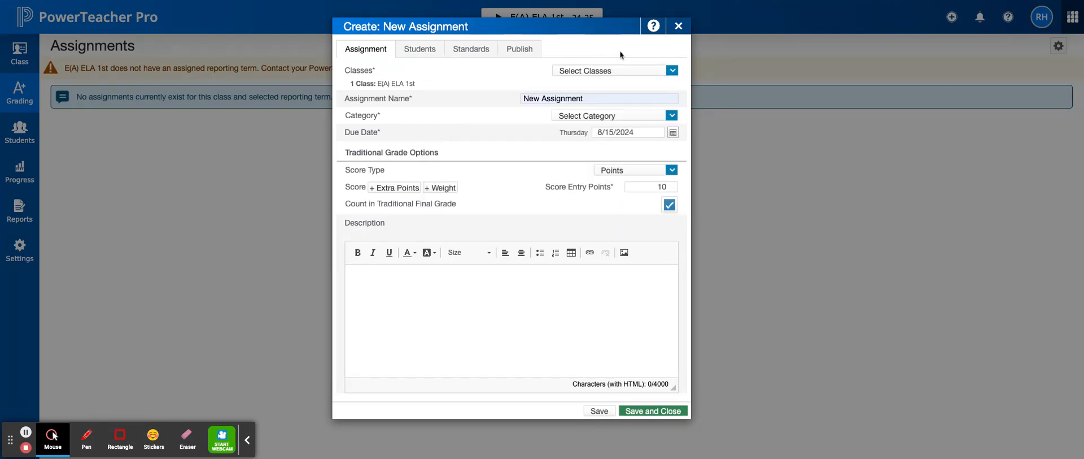
pyautogui.click(672, 116)
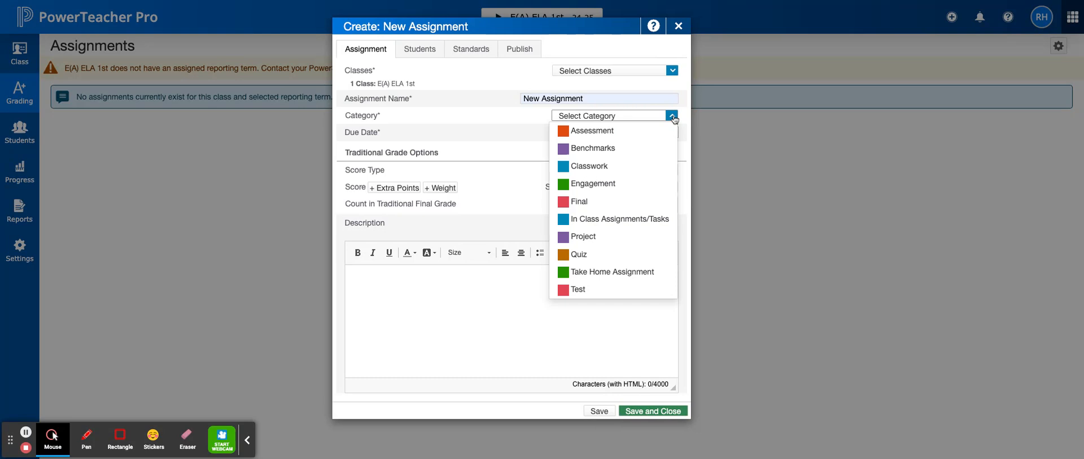
pyautogui.click(597, 221)
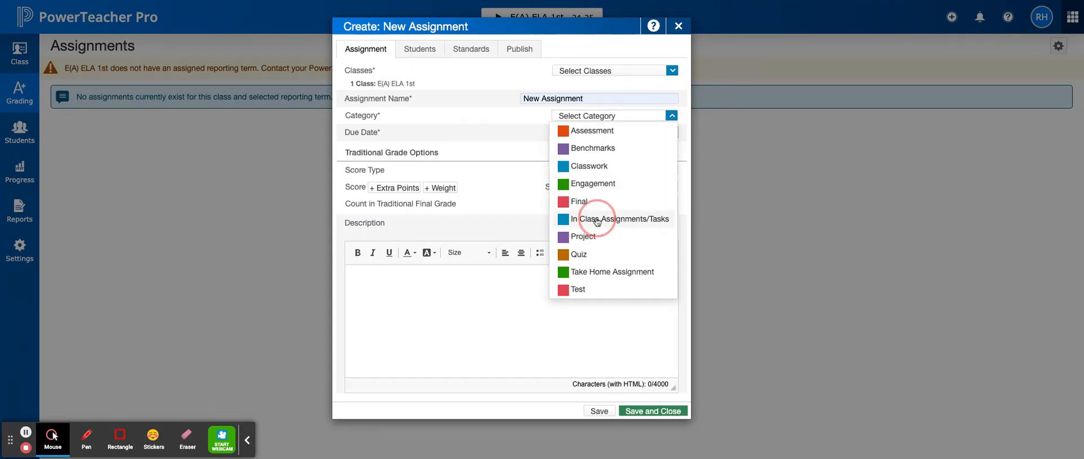
pyautogui.click(589, 168)
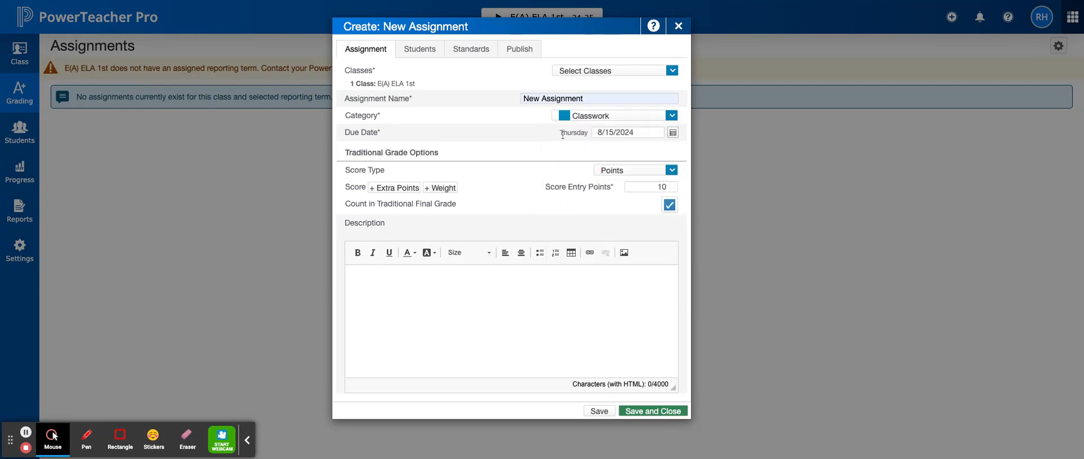
# Set the assignment's due date to 8/29/2024 and its score type to Letter (4 - 1).
pyautogui.click(675, 134)
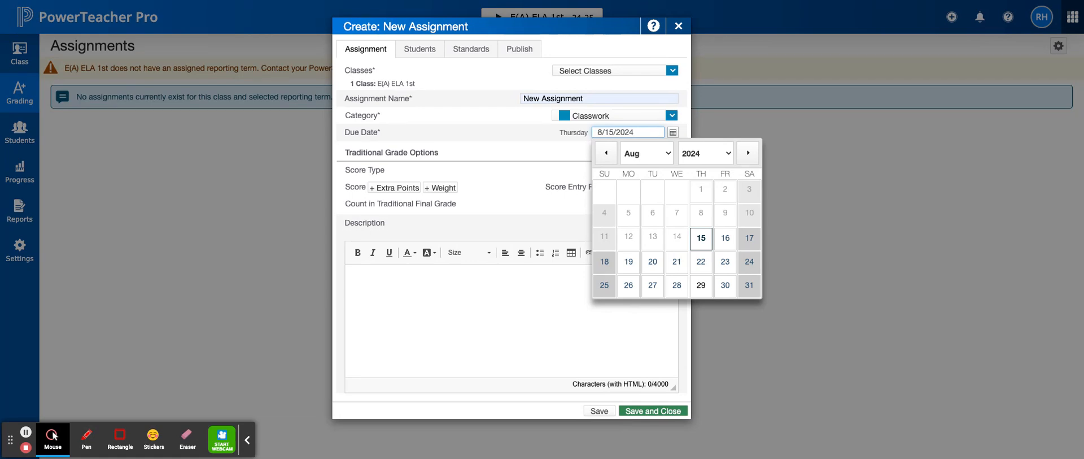
pyautogui.click(701, 284)
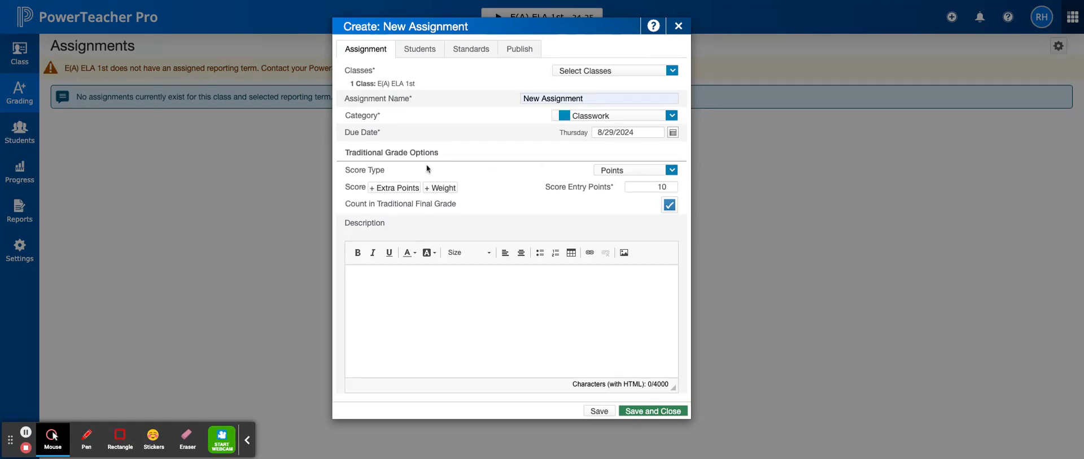
pyautogui.click(672, 170)
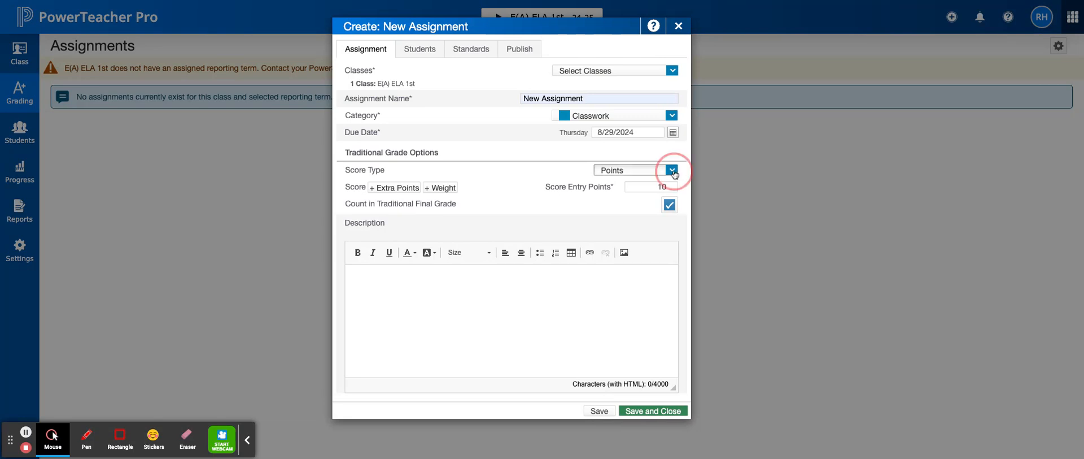
pyautogui.click(618, 221)
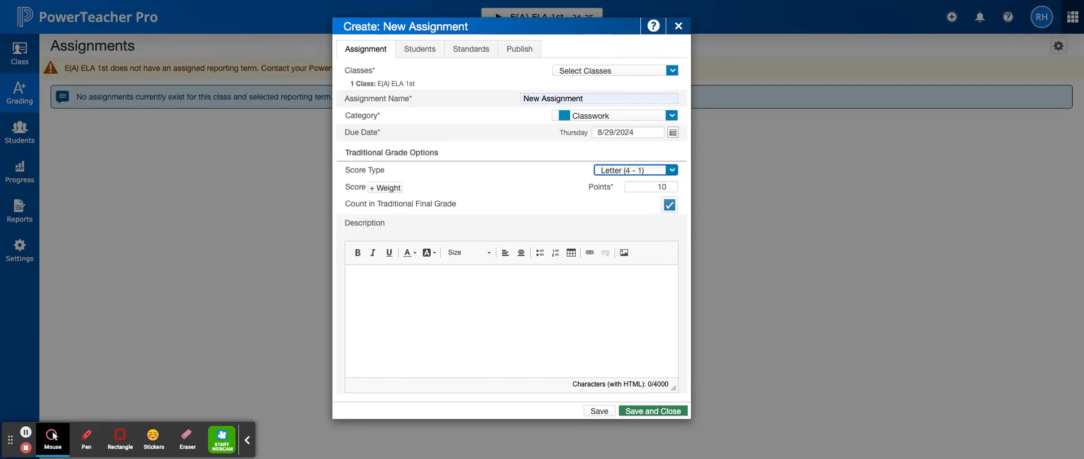
pyautogui.click(638, 187)
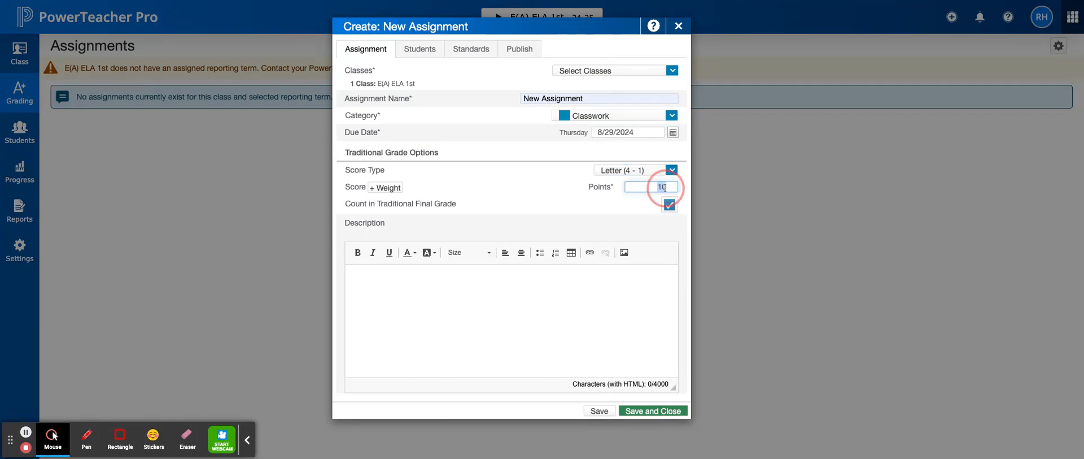
pyautogui.click(569, 202)
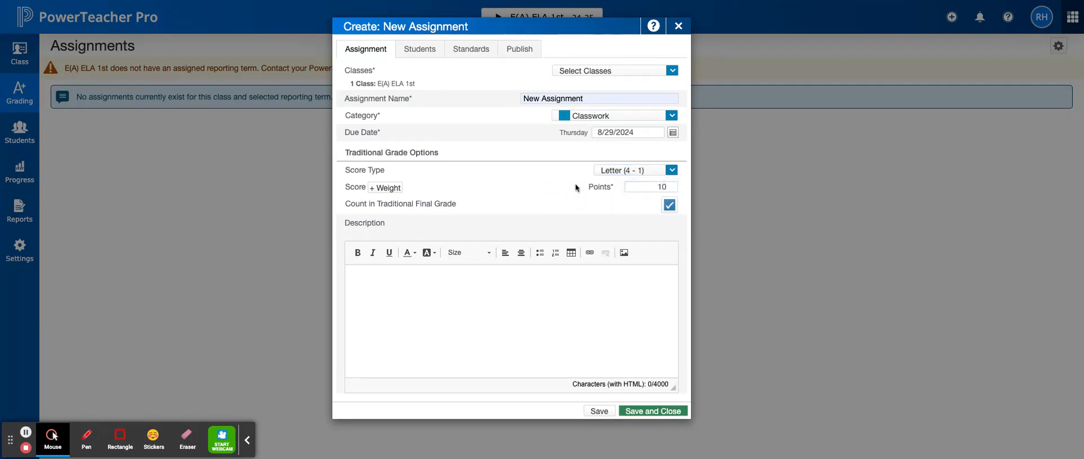
pyautogui.click(667, 186)
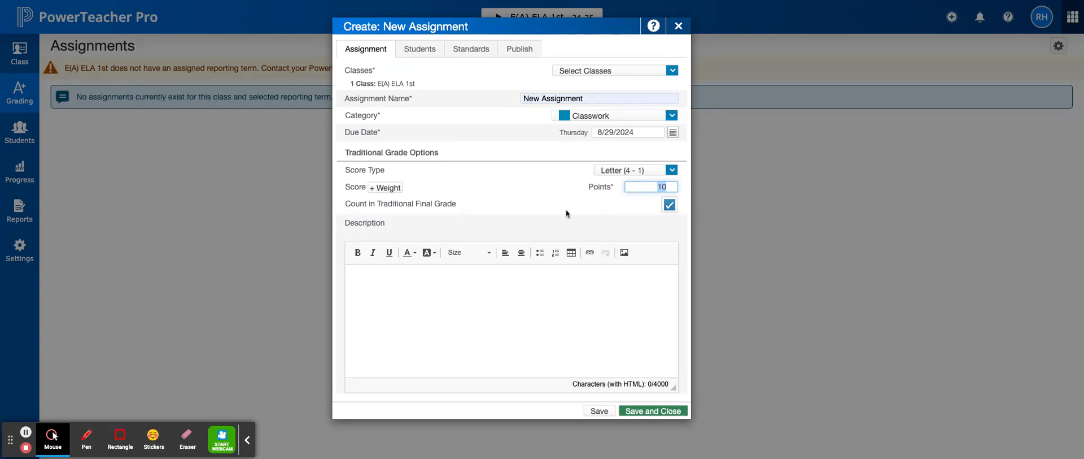
pyautogui.click(571, 224)
pyautogui.click(369, 281)
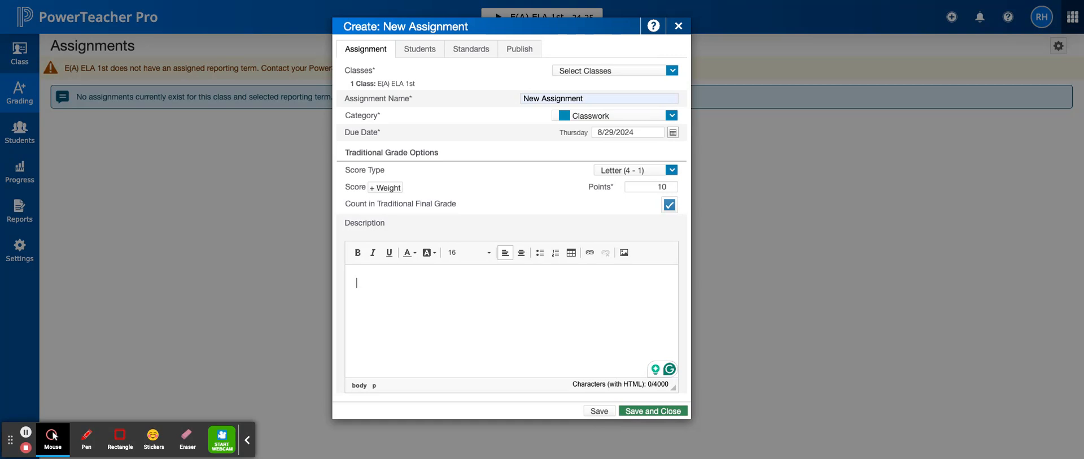
pyautogui.click(368, 278)
# Review the students the assignment applies to, and include the standard CA.ELA.RI.1.8 in the assignment.
pyautogui.click(421, 51)
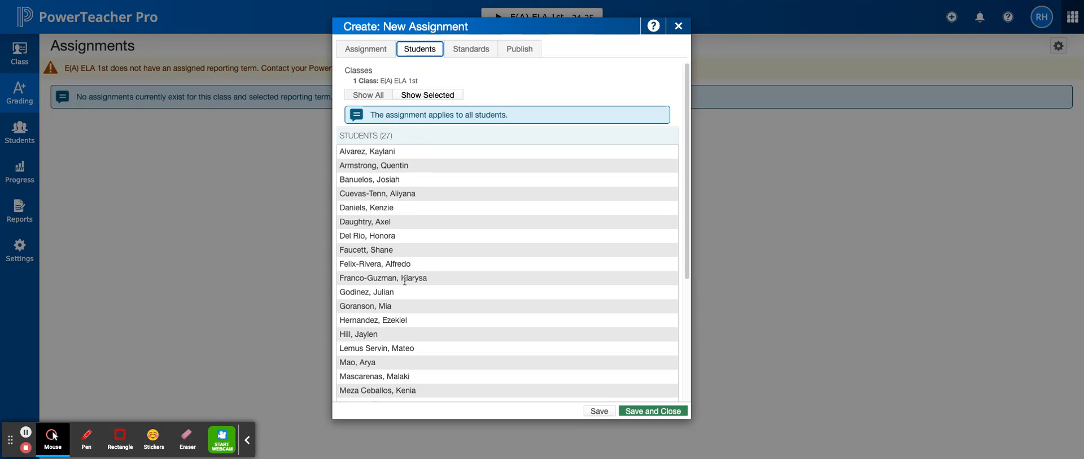
pyautogui.click(479, 50)
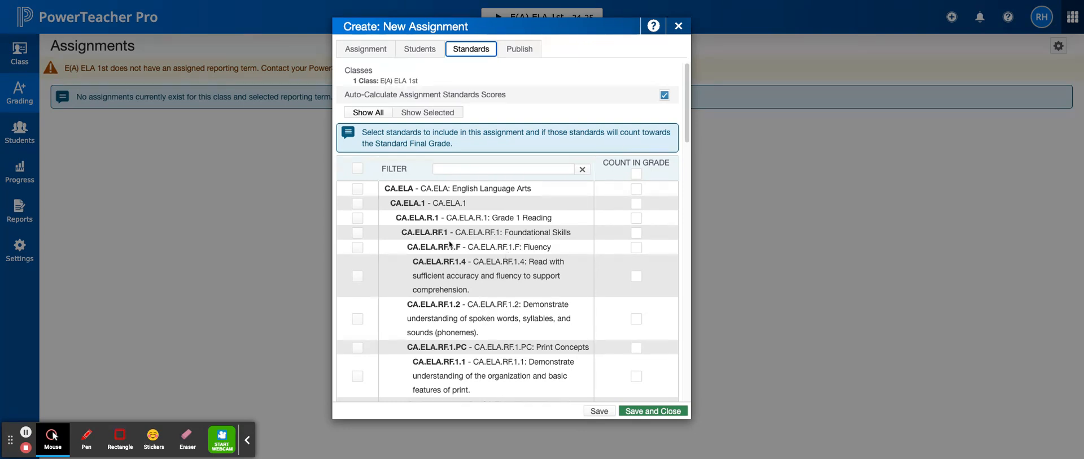
pyautogui.click(484, 234)
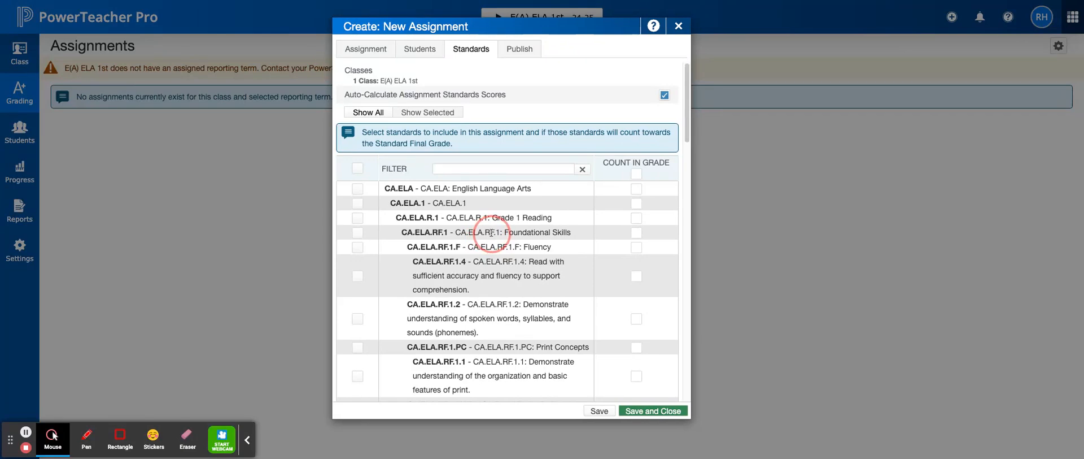
pyautogui.moveTo(484, 233); pyautogui.dragTo(495, 235)
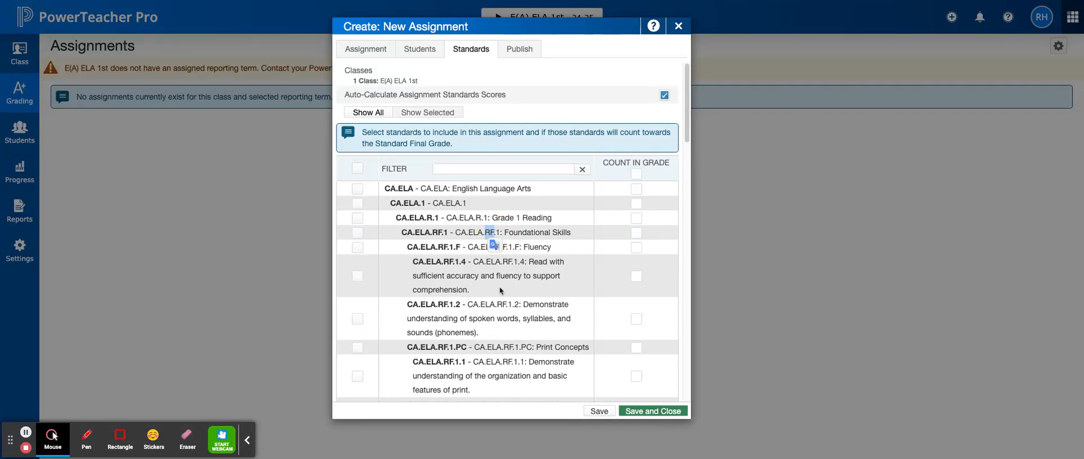
pyautogui.scroll(-3, 507, 289)
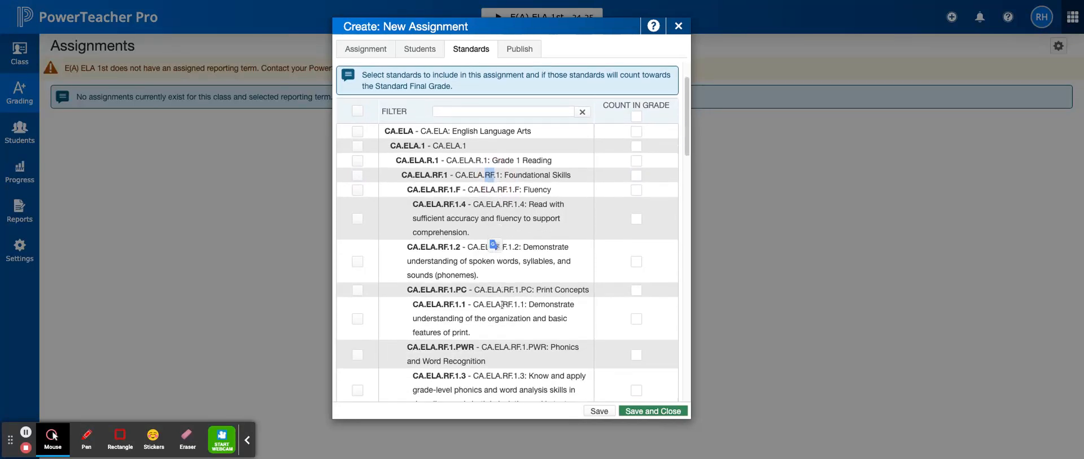
pyautogui.scroll(-3, 502, 304)
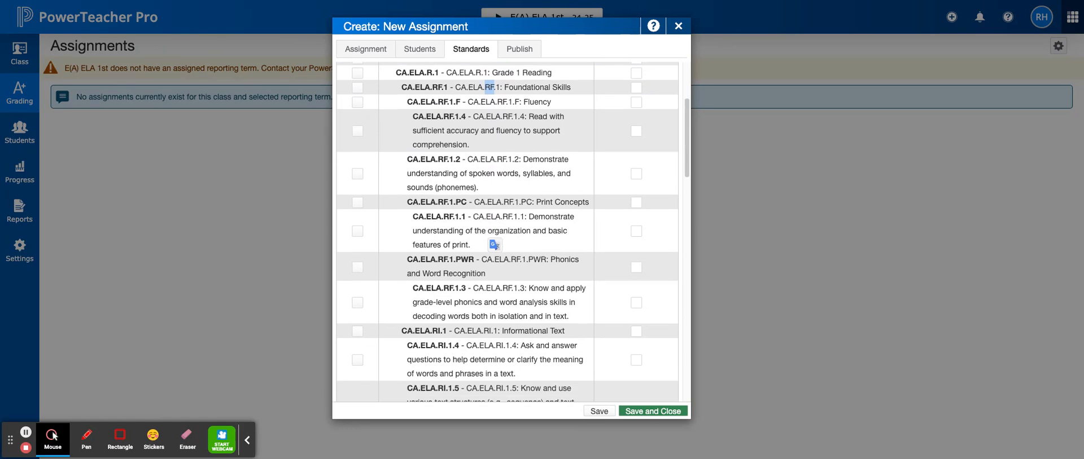
pyautogui.scroll(-5, 449, 275)
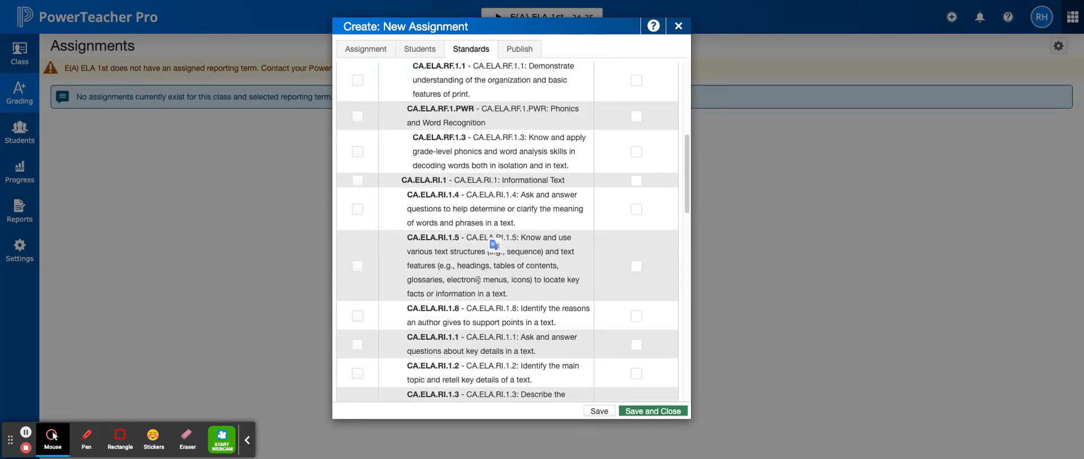
pyautogui.scroll(-2, 449, 275)
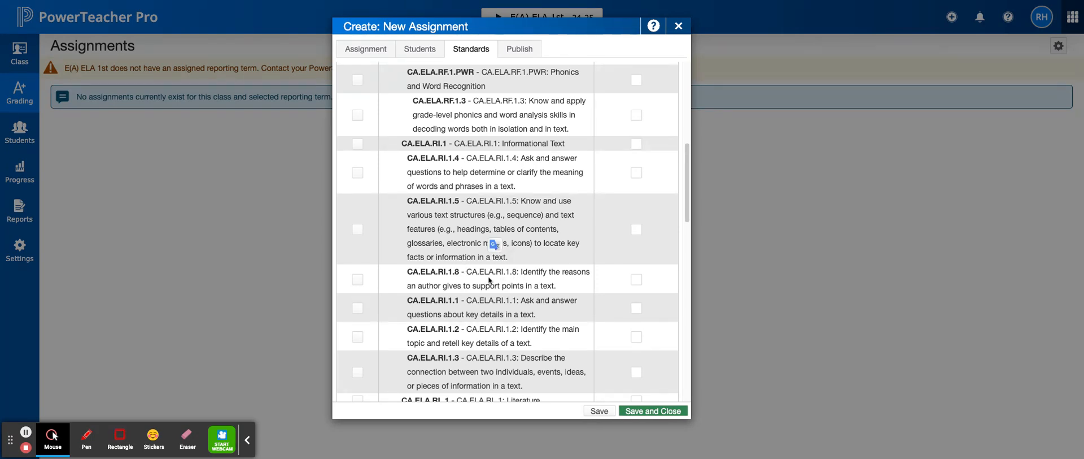
pyautogui.moveTo(496, 271); pyautogui.dragTo(501, 271)
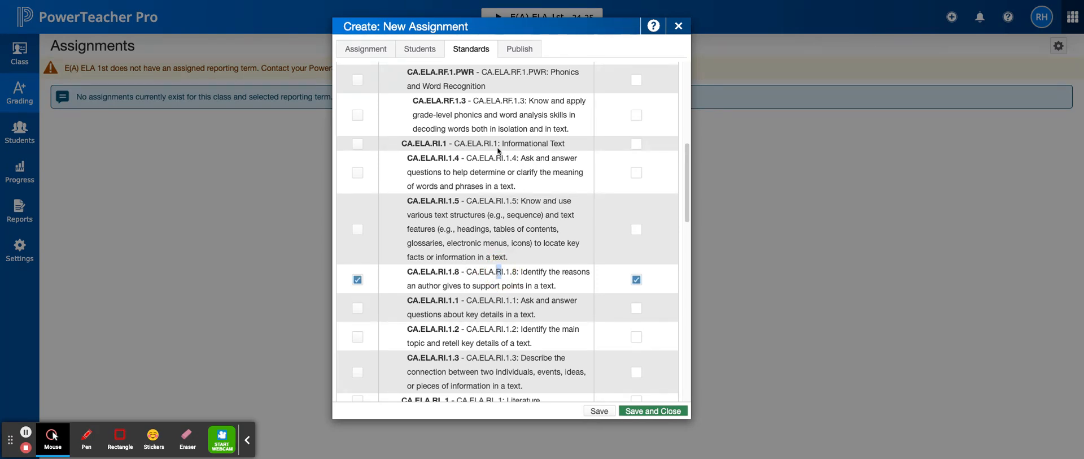
# Look through the Informational Text, Literature, Writing and Language standards available for the assignment.
pyautogui.moveTo(504, 143); pyautogui.dragTo(572, 145)
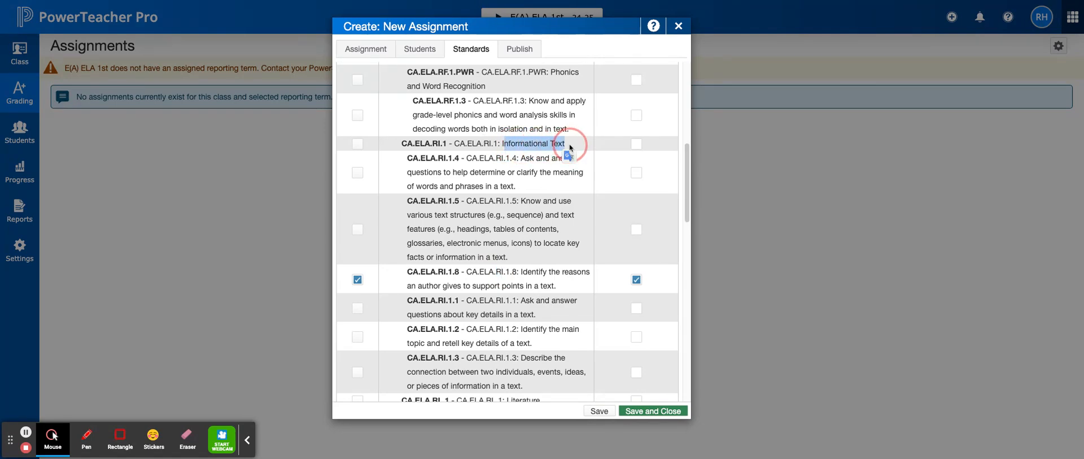
pyautogui.scroll(-1, 501, 223)
pyautogui.scroll(-5, 501, 224)
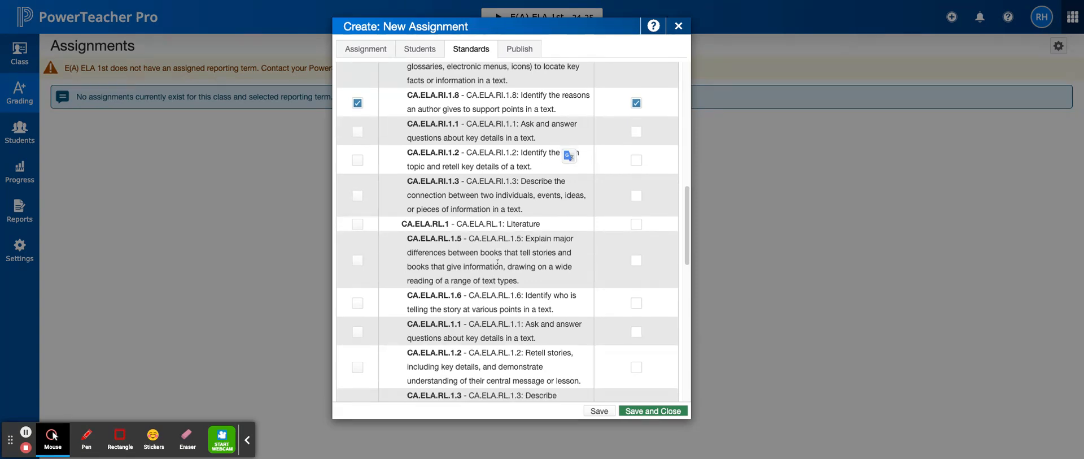
pyautogui.scroll(-4, 530, 237)
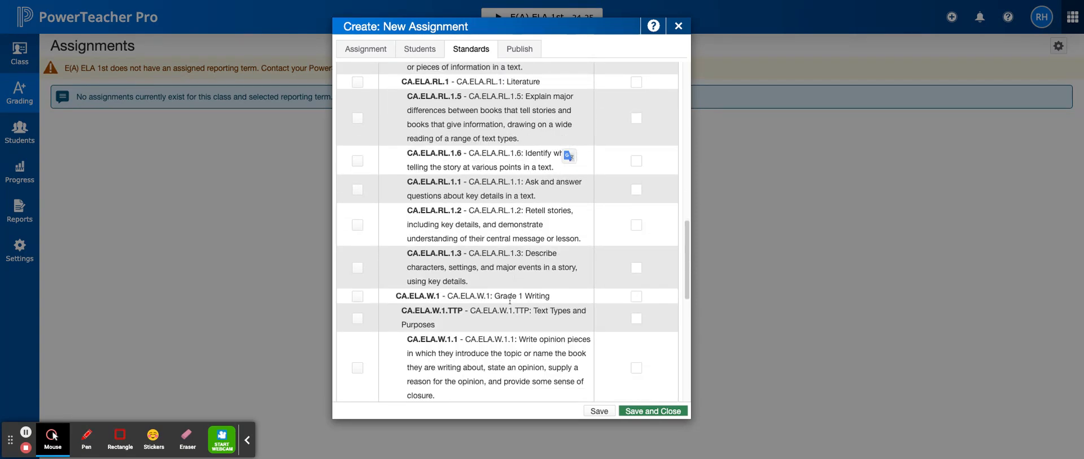
pyautogui.scroll(-6, 486, 305)
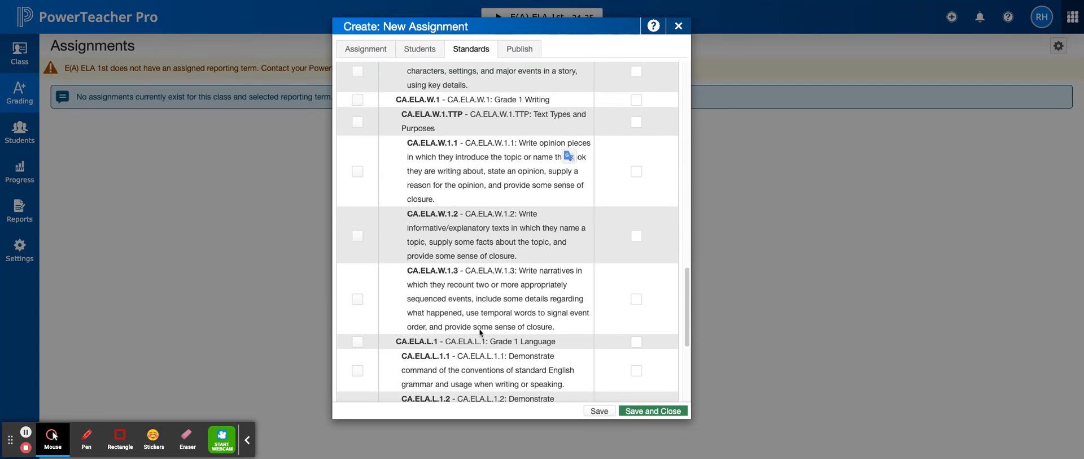
pyautogui.scroll(-6, 471, 328)
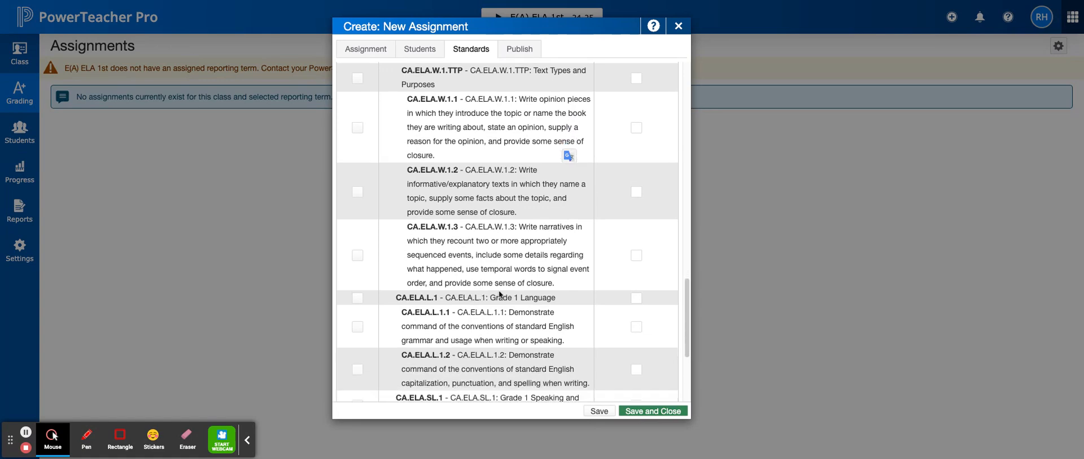
pyautogui.scroll(15, 495, 336)
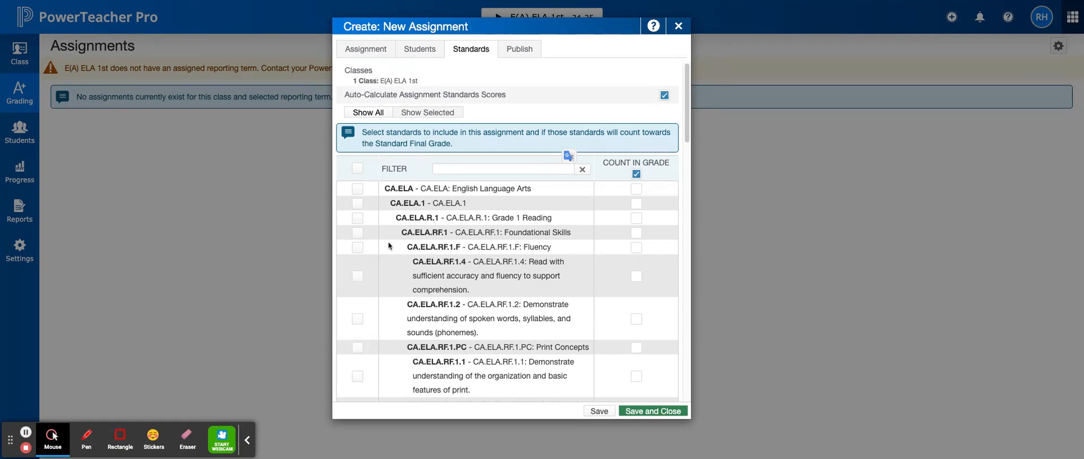
# Include the standards CA.ELA.RF.1 Foundational Skills and CA.ELA.RF.1.4 in the assignment, and open its publishing settings.
pyautogui.click(357, 233)
pyautogui.scroll(-1, 436, 319)
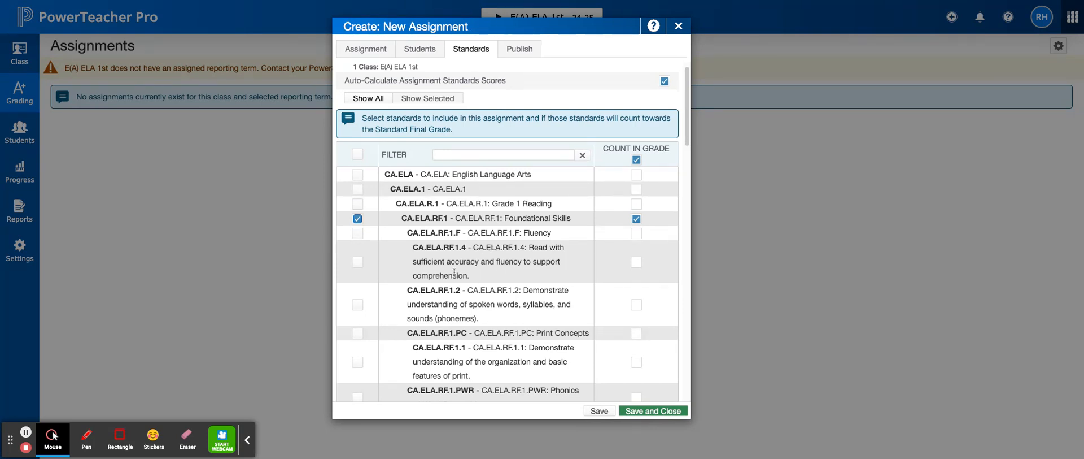
pyautogui.click(357, 262)
pyautogui.click(521, 48)
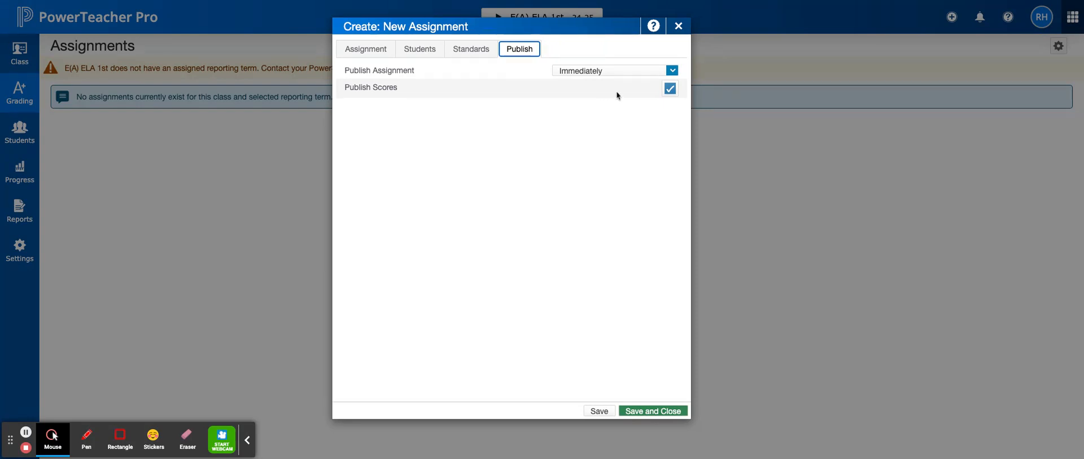
# Set the assignment to publish 1 day before its due date, and save and close it.
pyautogui.click(672, 71)
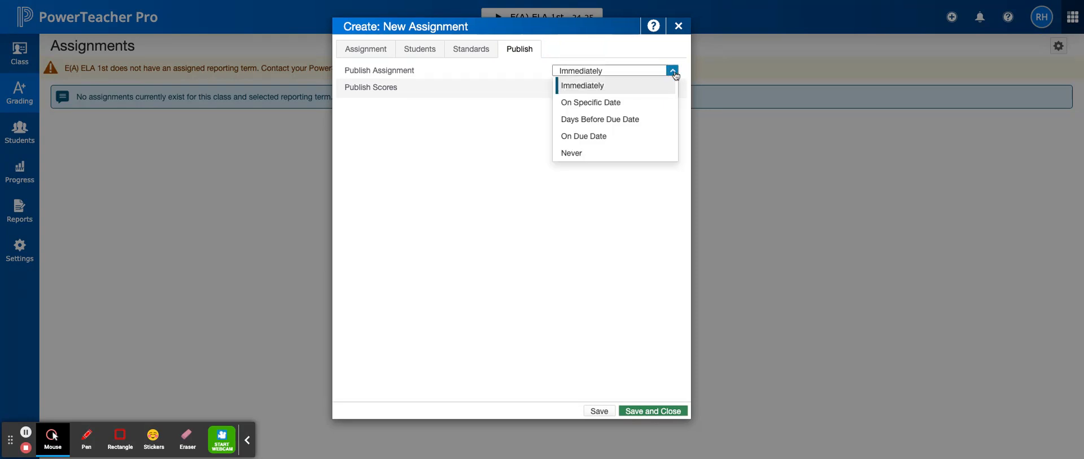
pyautogui.click(599, 121)
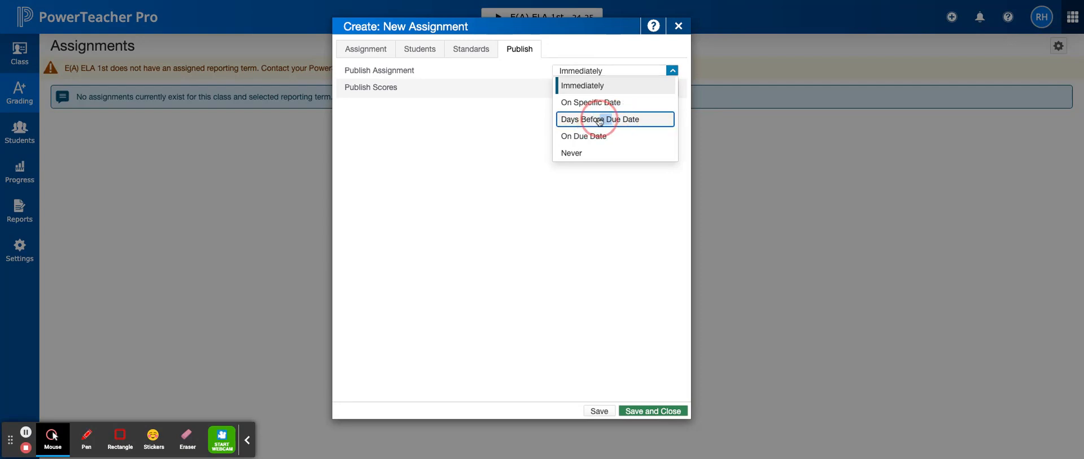
pyautogui.moveTo(599, 121)
pyautogui.mouseDown()
pyautogui.moveTo(600, 109)
pyautogui.moveTo(600, 118)
pyautogui.mouseUp()
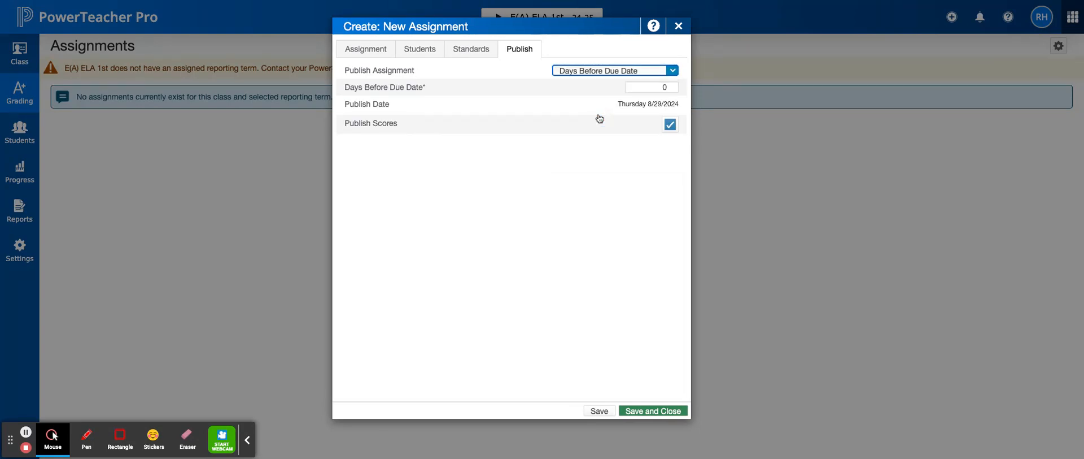
pyautogui.click(660, 88)
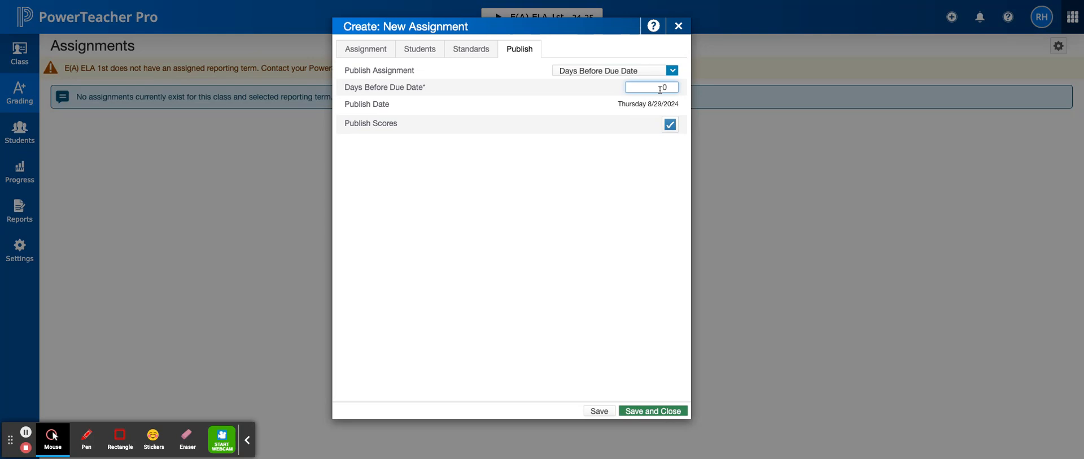
pyautogui.write('1')
pyautogui.click(658, 414)
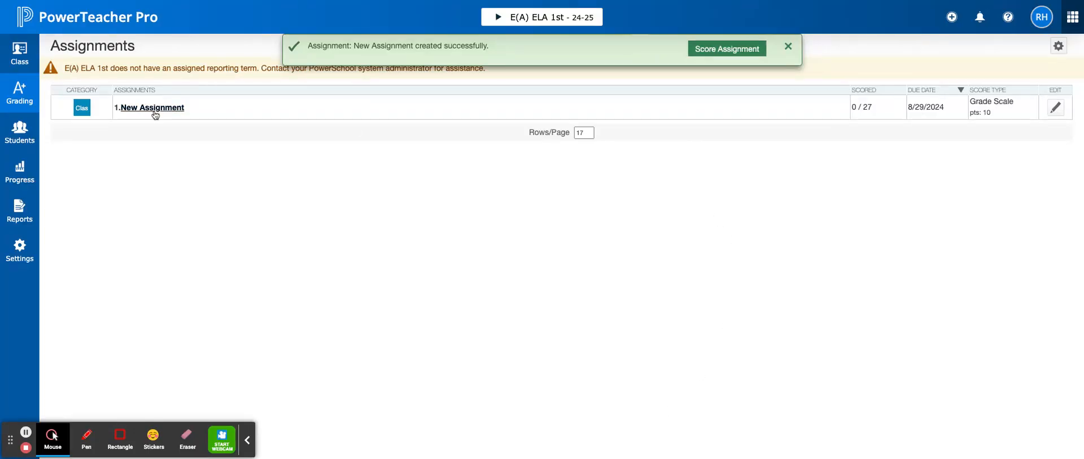
# Edit the saved assignment so that standard CA.ELA.RI.1.8 does not count in the grade, and save and close it.
pyautogui.click(1057, 110)
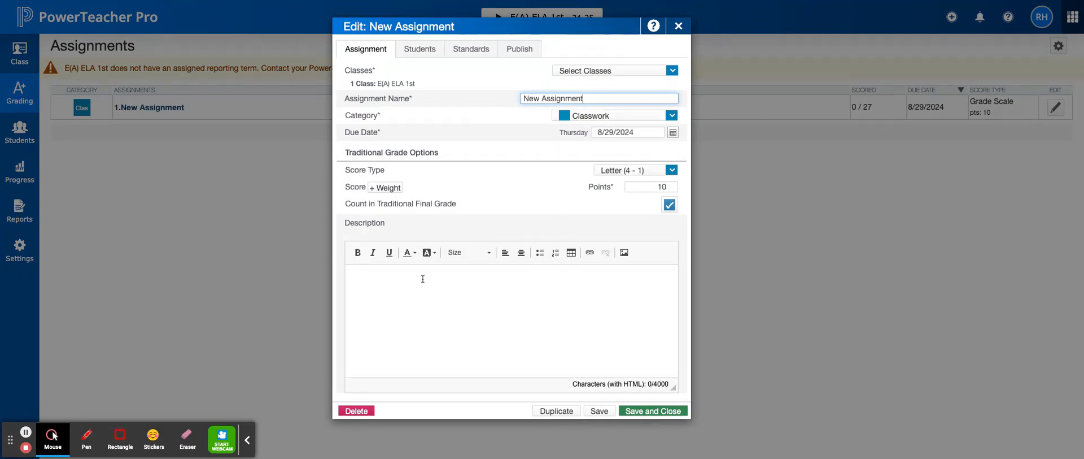
pyautogui.click(464, 52)
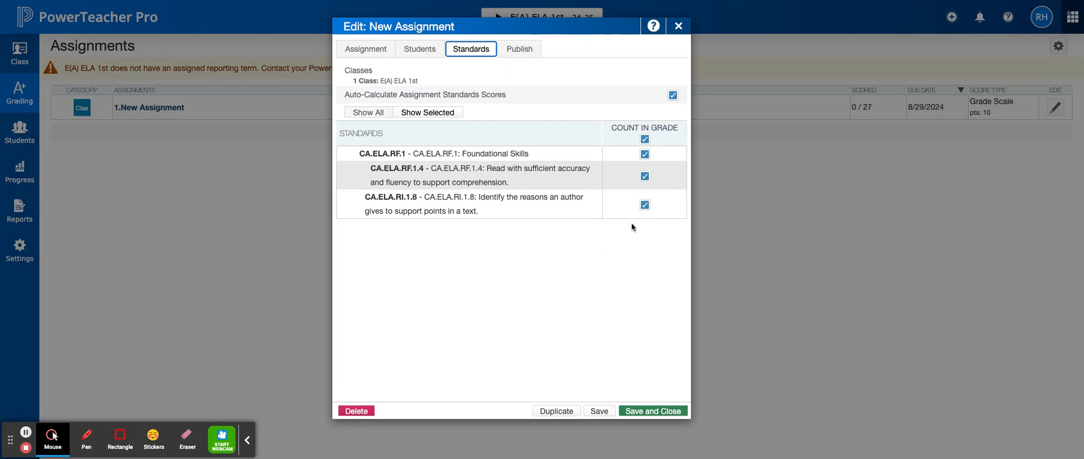
pyautogui.click(647, 205)
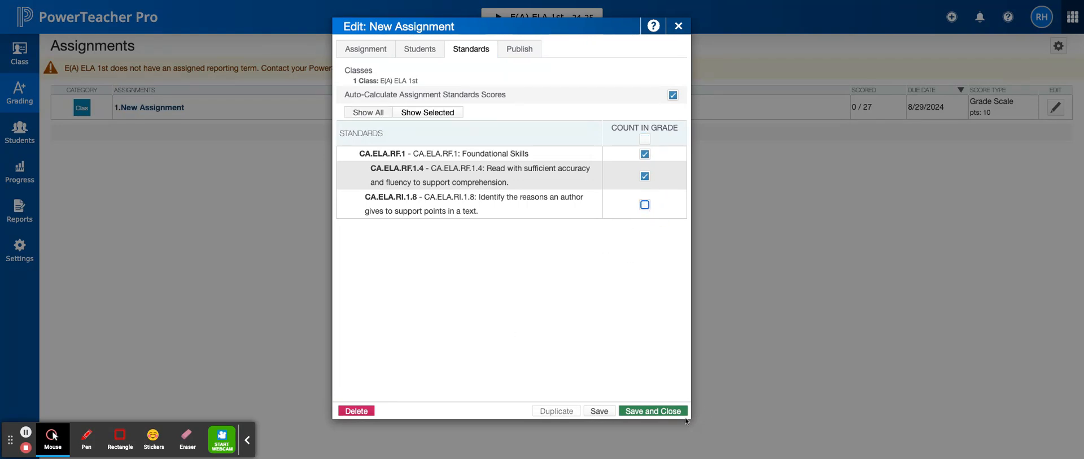
pyautogui.click(660, 411)
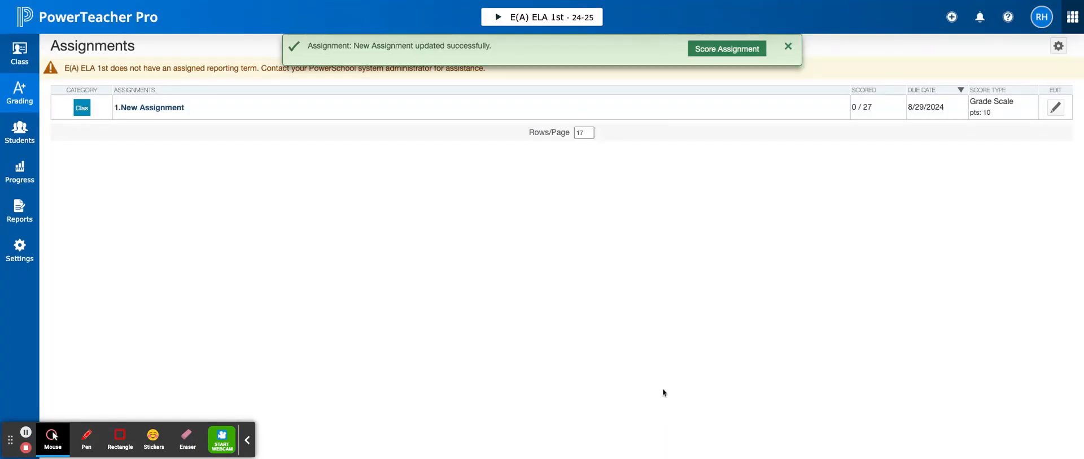
# Open the assignment for scoring and enter a score of 4 for the first student under standard CA.ELA.RF.1.4.
pyautogui.click(726, 49)
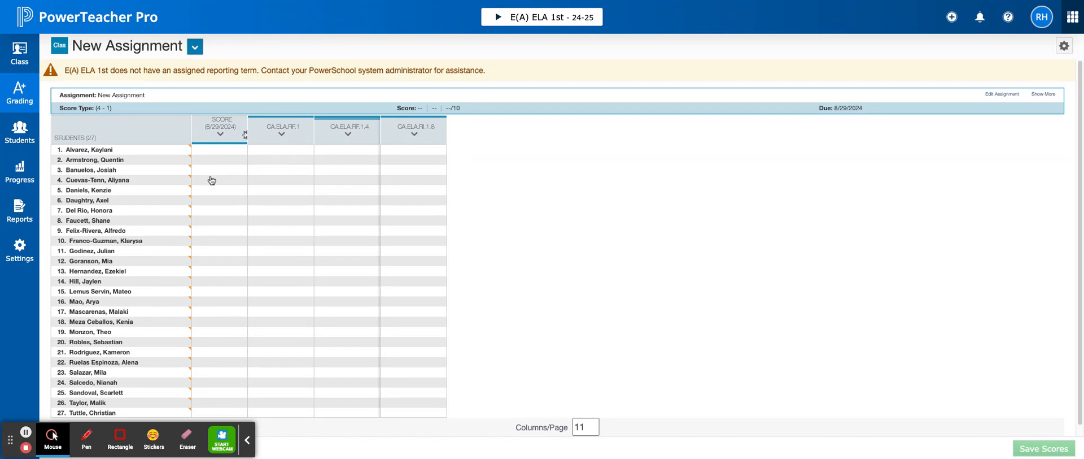
pyautogui.click(351, 151)
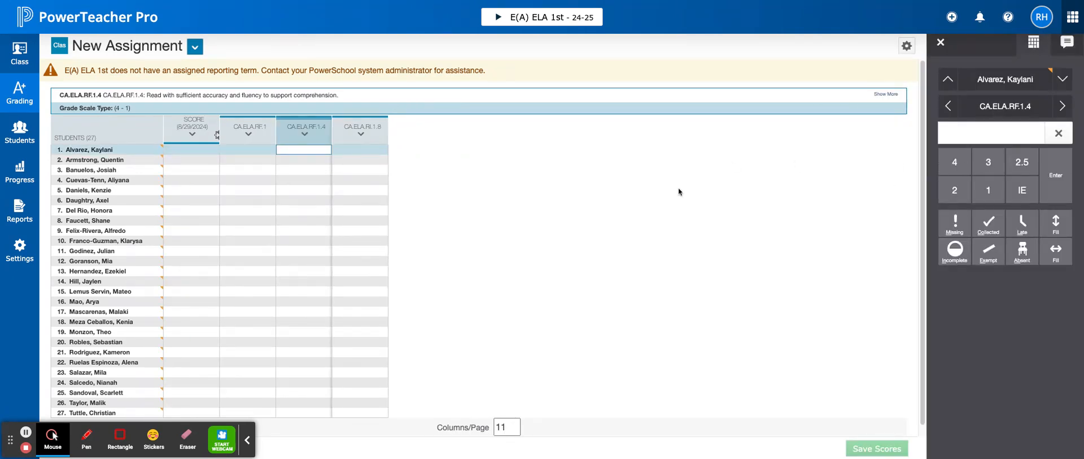
pyautogui.click(963, 168)
pyautogui.click(1055, 183)
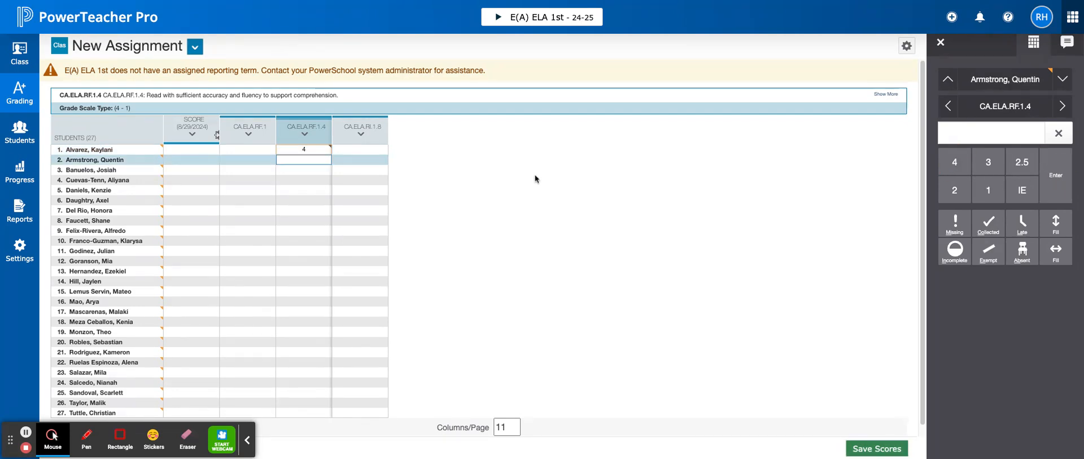
pyautogui.click(303, 150)
pyautogui.click(304, 133)
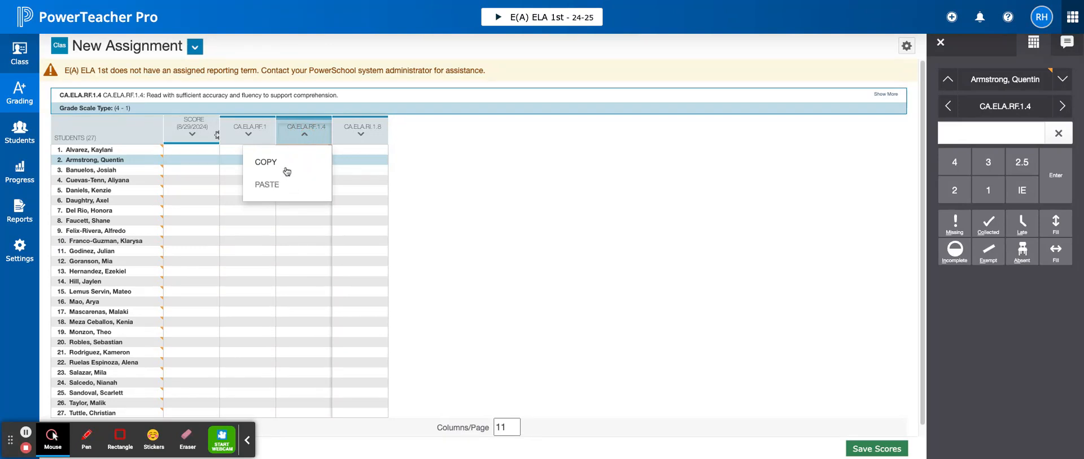
pyautogui.click(293, 253)
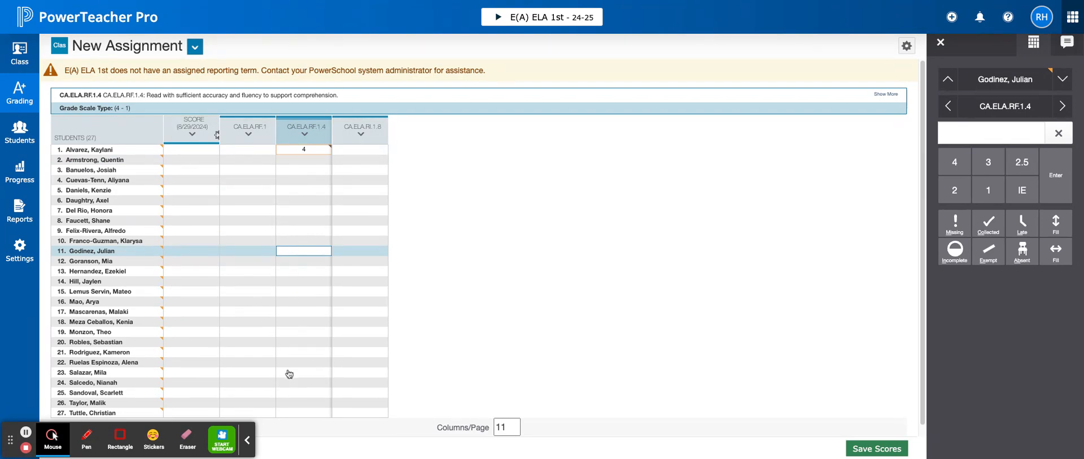
# Under CA.ELA.RF.1.4, score the second student 2.5, the fourth student 3 and the sixth student 2, and save the scores.
pyautogui.scroll(-1, 311, 315)
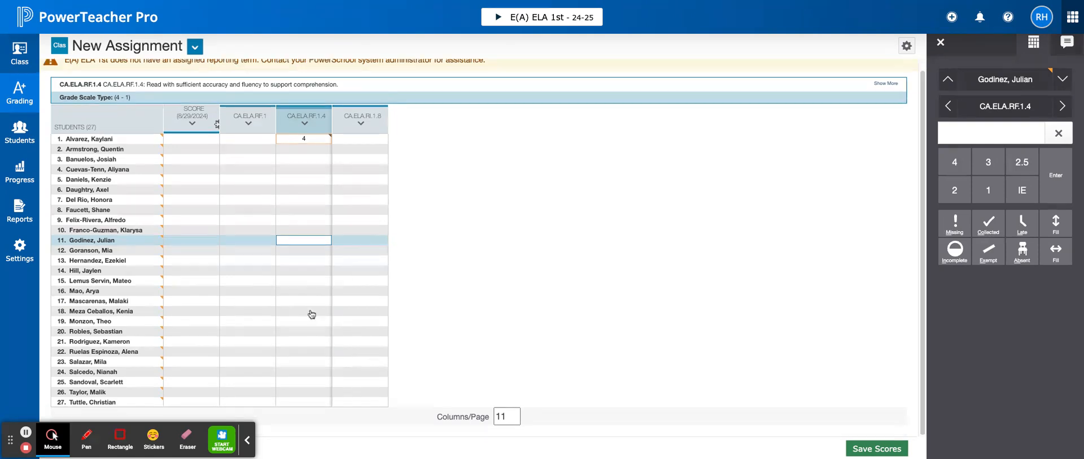
pyautogui.click(300, 150)
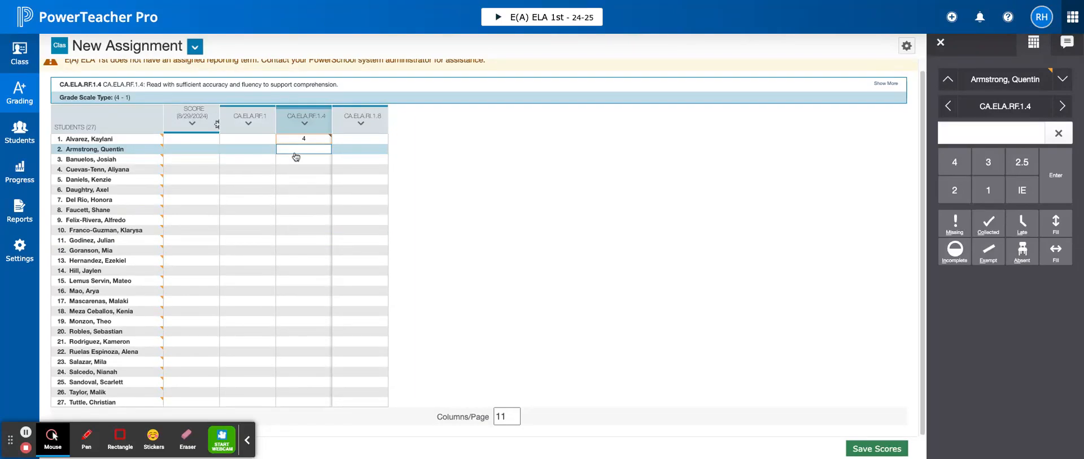
pyautogui.write('2.5')
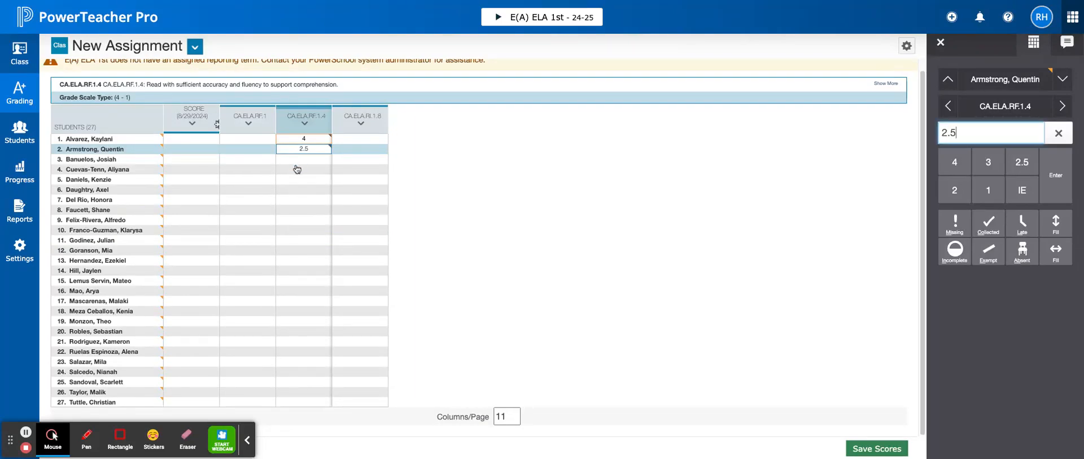
pyautogui.click(296, 169)
pyautogui.write('3')
pyautogui.click(296, 191)
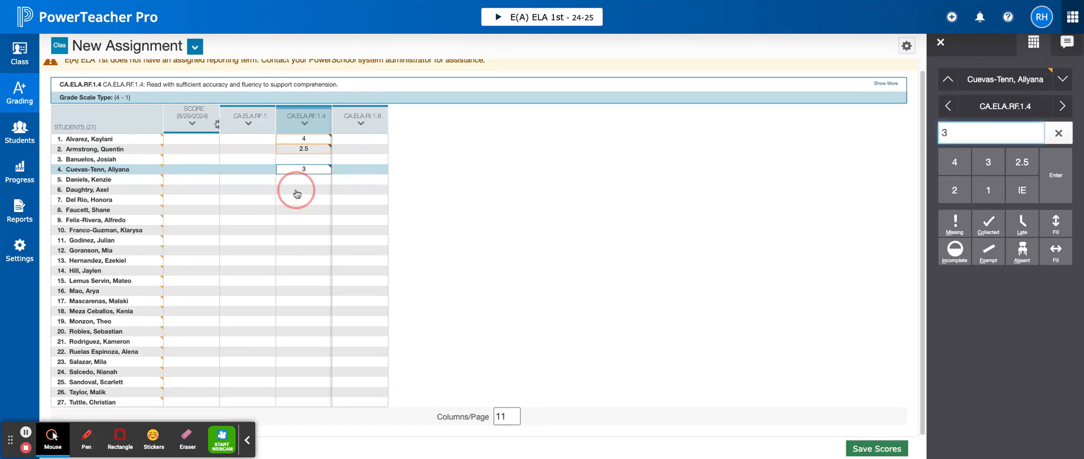
pyautogui.click(305, 219)
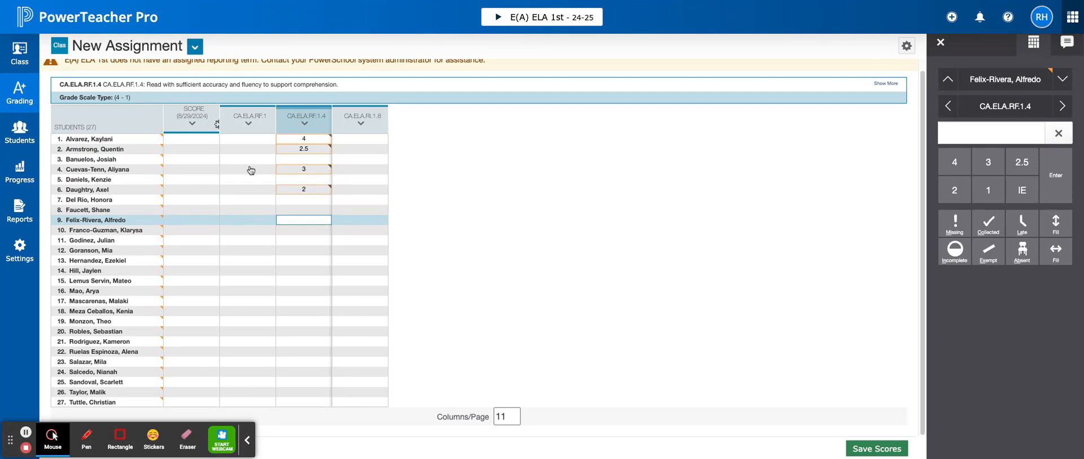
pyautogui.click(863, 450)
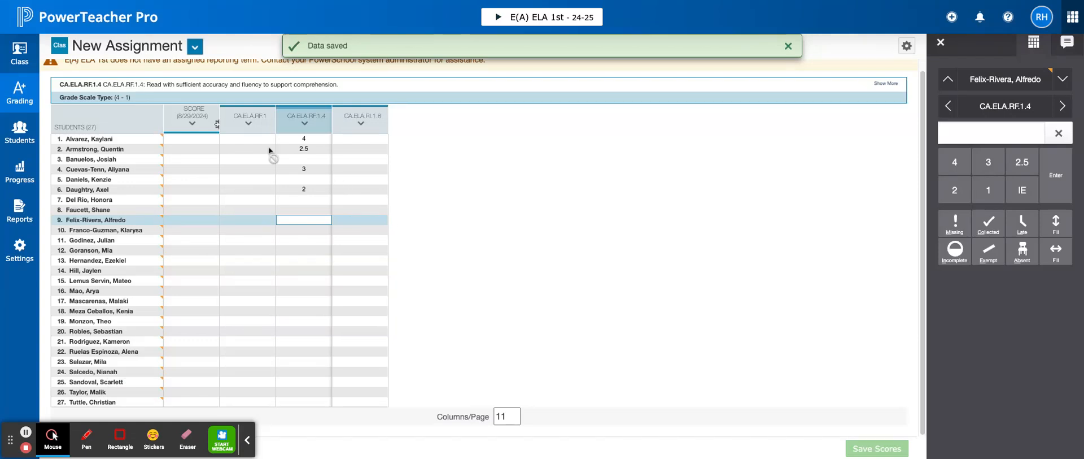